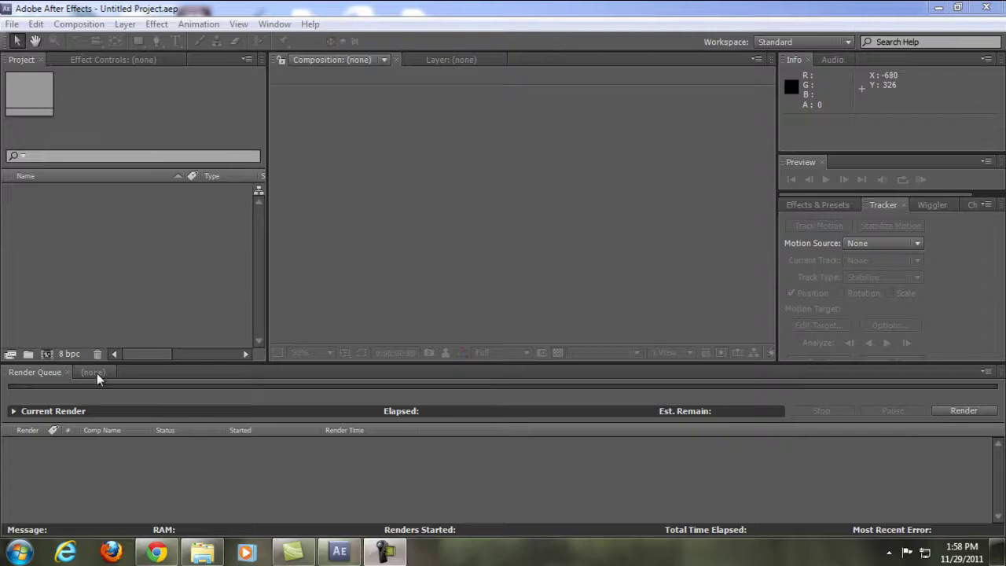
Import the 1280×720 PB256487.AVI clip from the Sharpshooter folder into the Project panel.
click(93, 373)
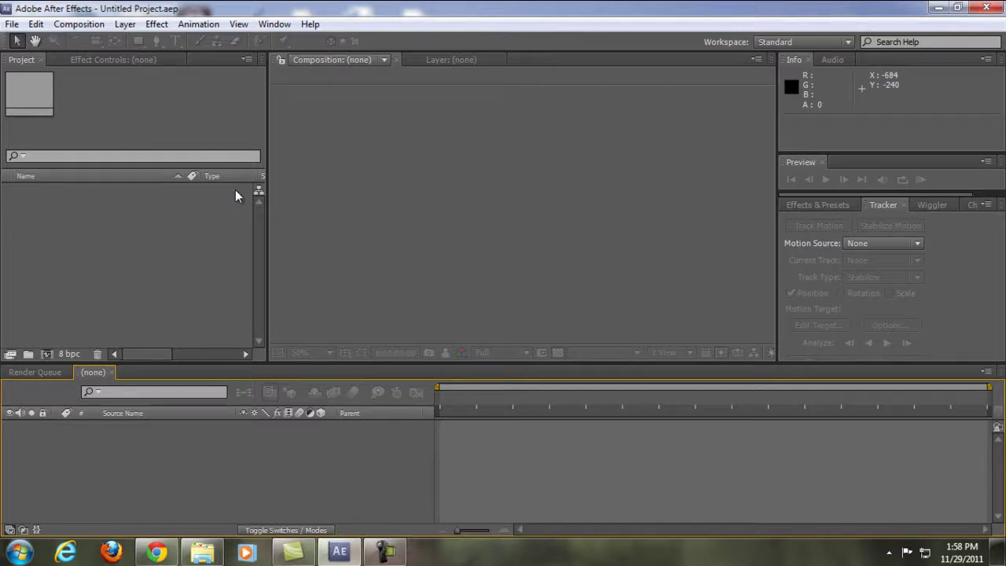
click(155, 236)
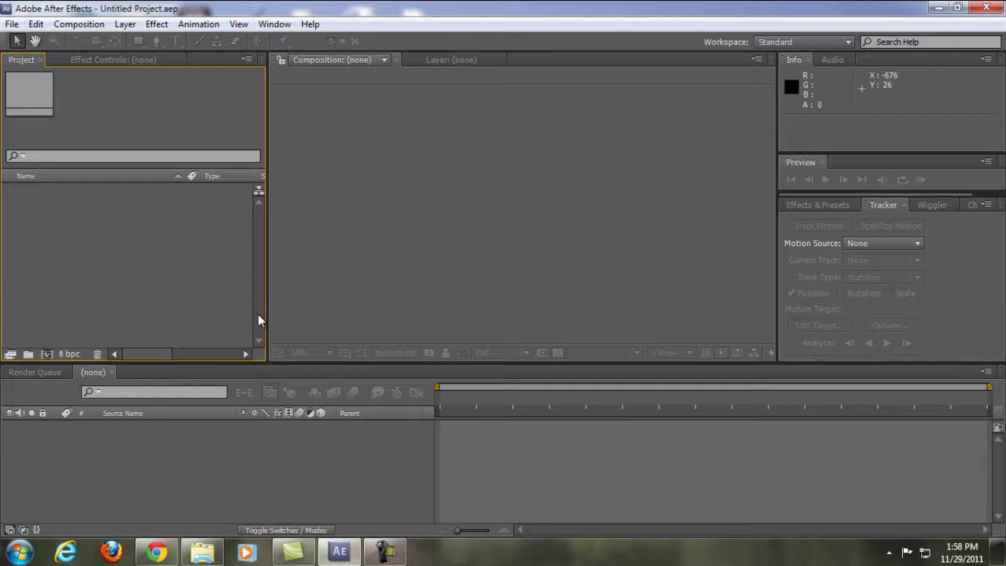
click(202, 552)
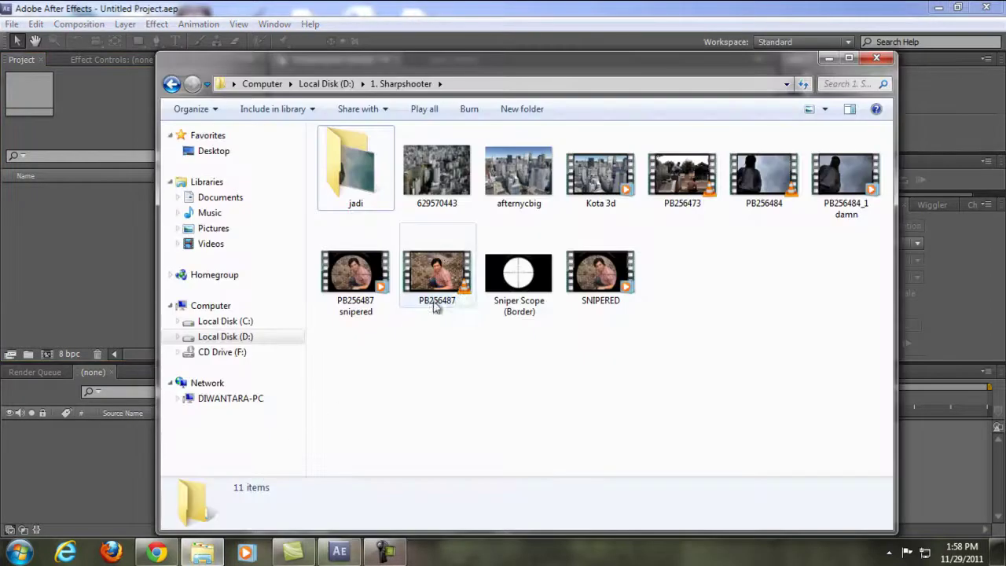
click(459, 291)
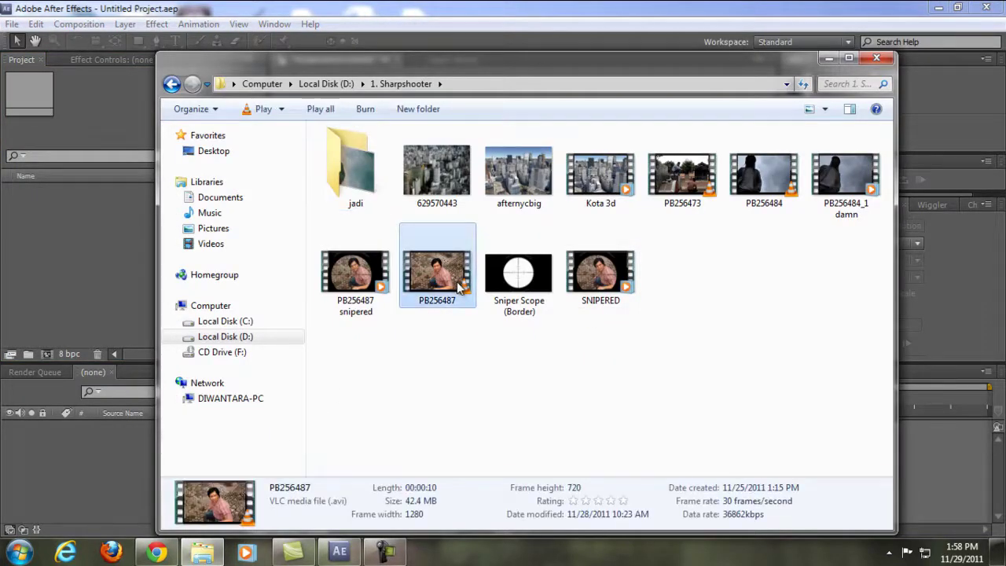
drag(435, 273, 87, 268)
click(828, 57)
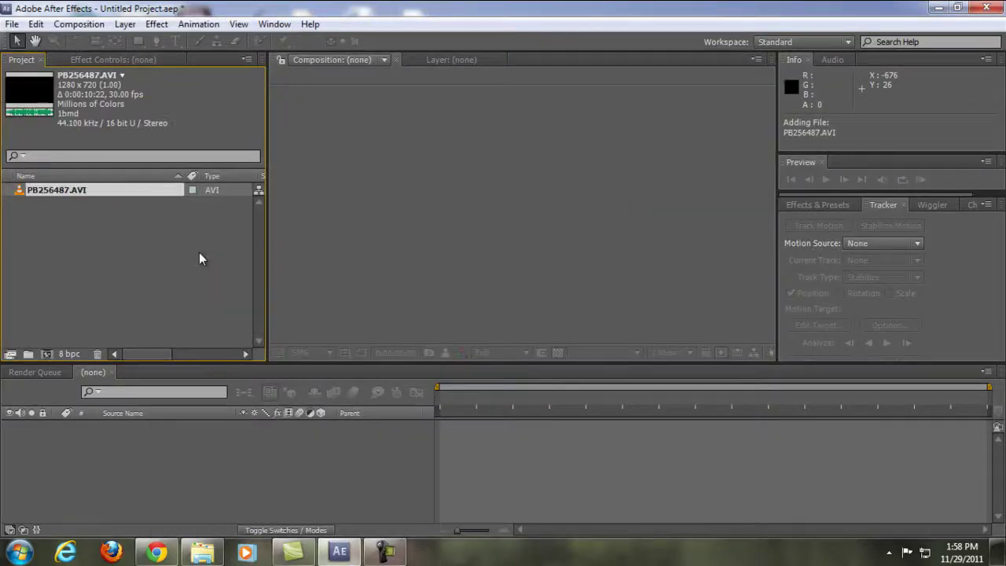
Open the import dialog and import options, then close them without importing anything.
double_click(108, 254)
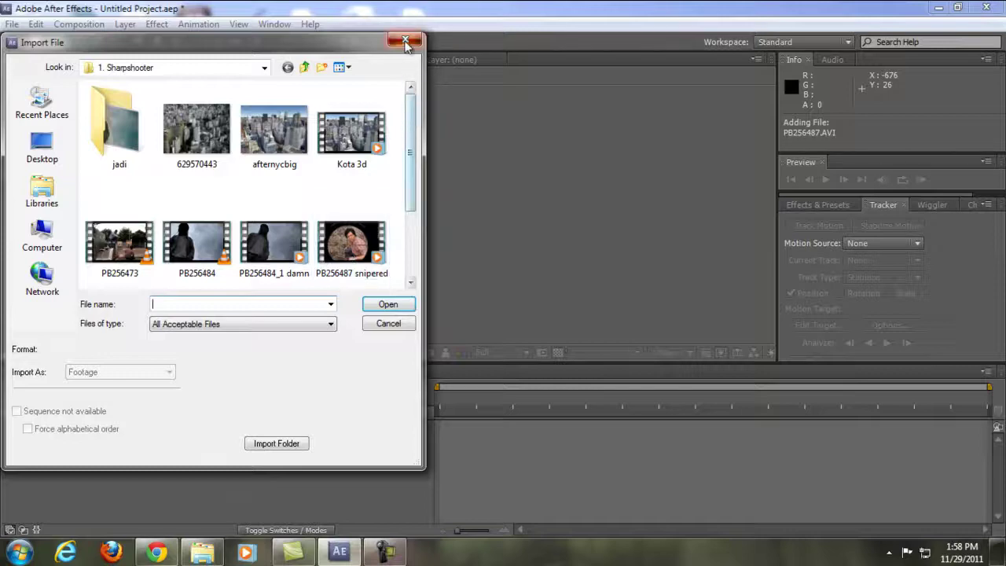
click(405, 43)
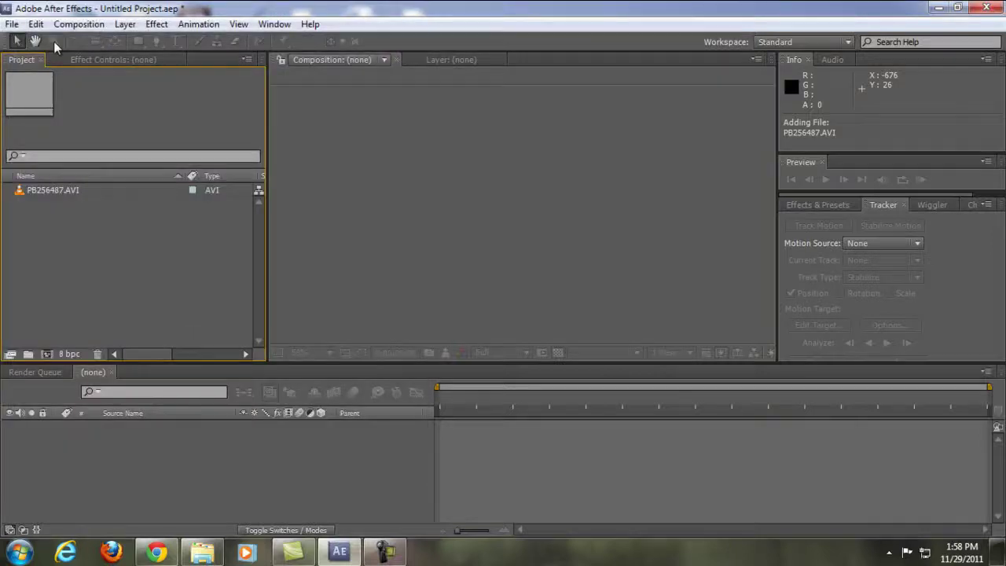
click(12, 24)
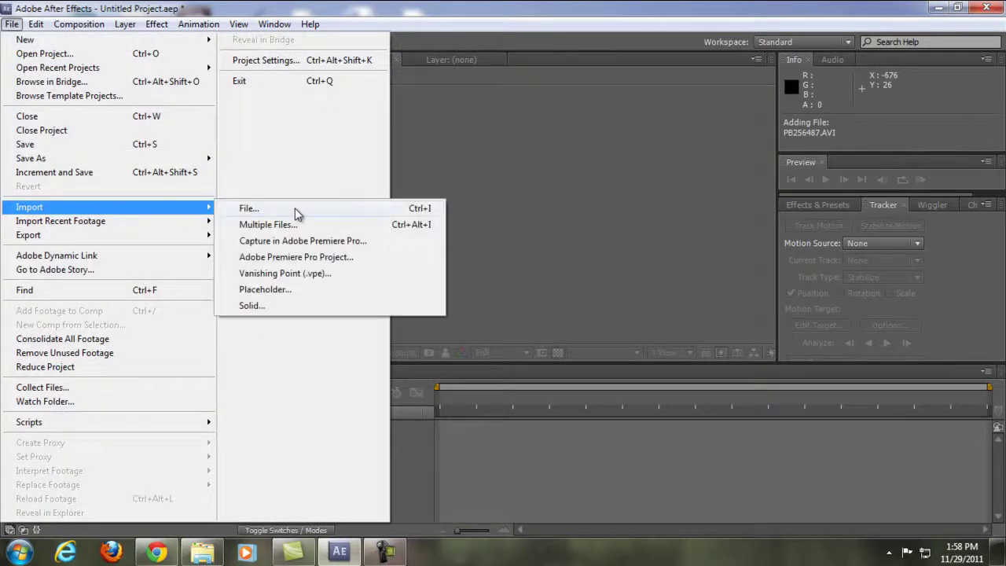
click(467, 156)
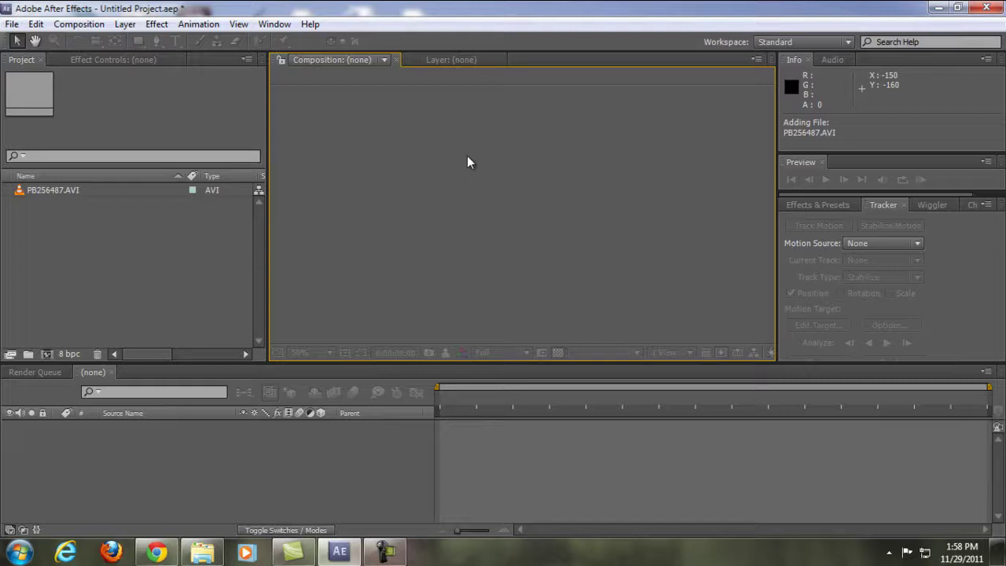
Create a PB256487 composition from the clip and preview it to about two seconds.
click(62, 194)
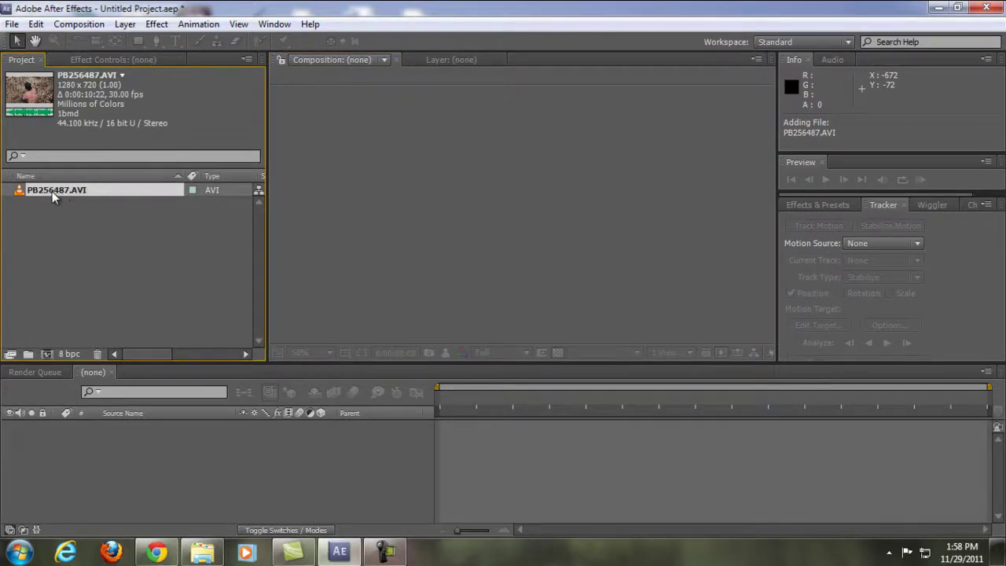
mouse_move(52, 191)
mouse_down()
mouse_move(486, 220)
mouse_move(487, 200)
mouse_move(498, 202)
mouse_move(484, 224)
mouse_move(492, 211)
mouse_move(26, 353)
mouse_move(47, 357)
mouse_up()
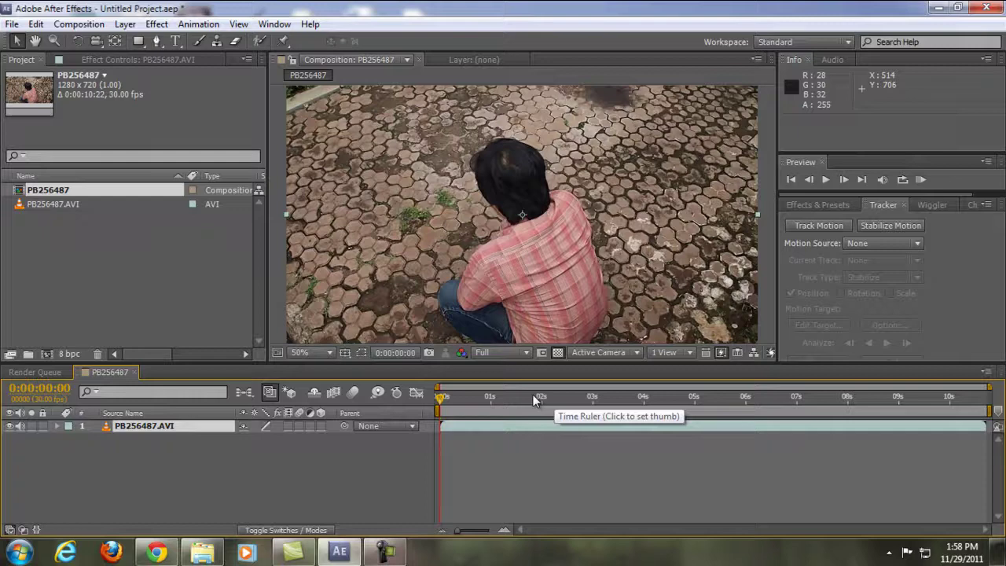
key(space)
mouse_move(556, 407)
mouse_down()
mouse_move(702, 404)
mouse_move(554, 404)
mouse_up()
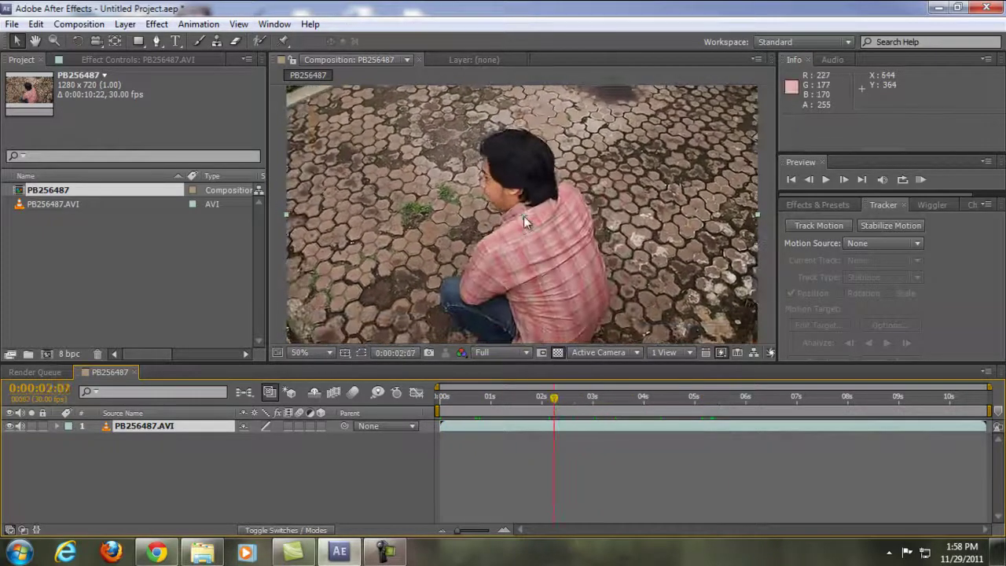
Preview Sniper Scope (Border).png full size from the Sharpshooter folder.
click(202, 552)
click(517, 272)
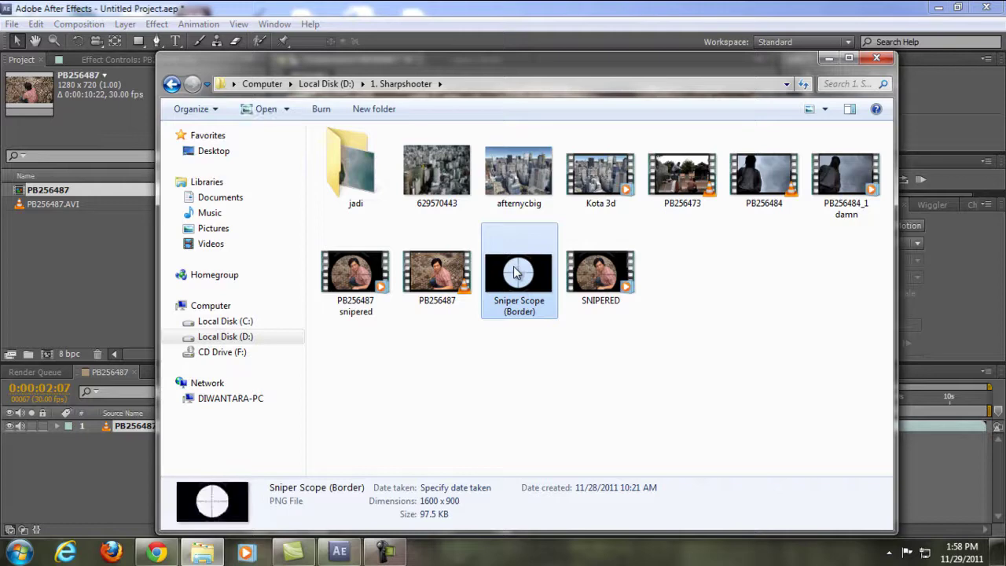
double_click(518, 280)
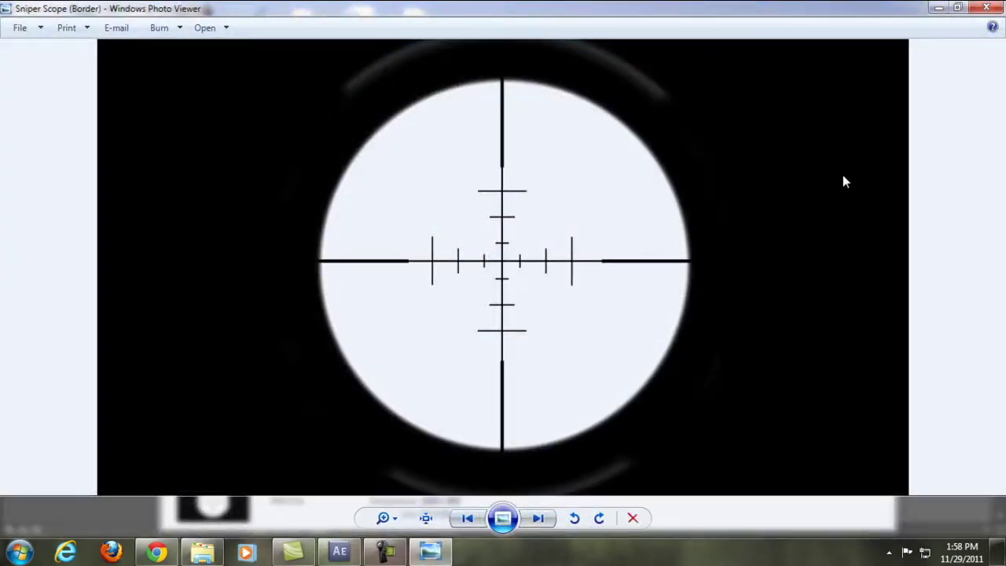
click(994, 10)
Bring Sniper Scope (Border).png into the After Effects project and select it.
mouse_move(519, 271)
mouse_down()
mouse_move(499, 281)
mouse_move(31, 289)
mouse_up()
click(845, 55)
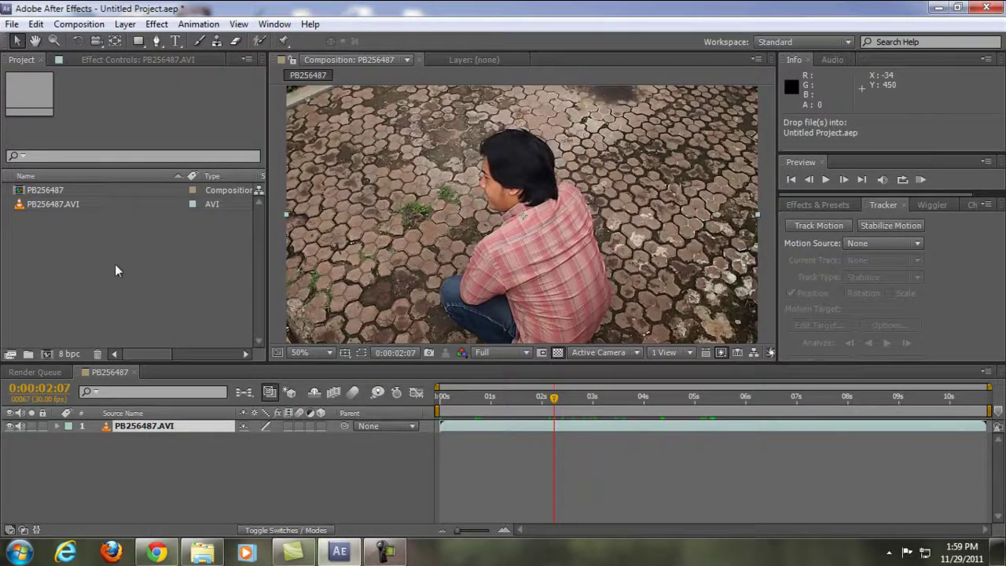
click(92, 217)
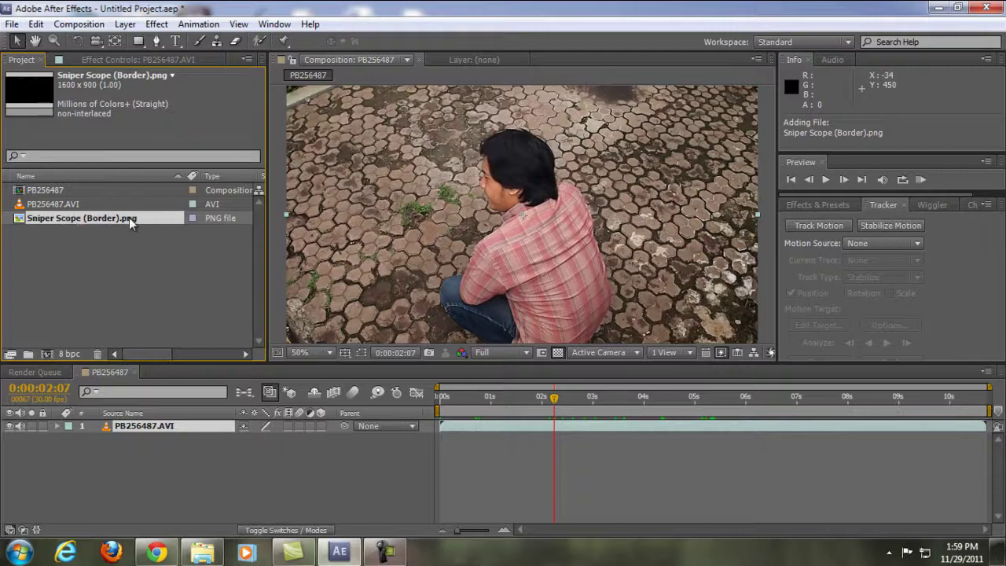
Run a Google Images search for 'sniperscope' in Chrome and exit fullscreen.
click(161, 554)
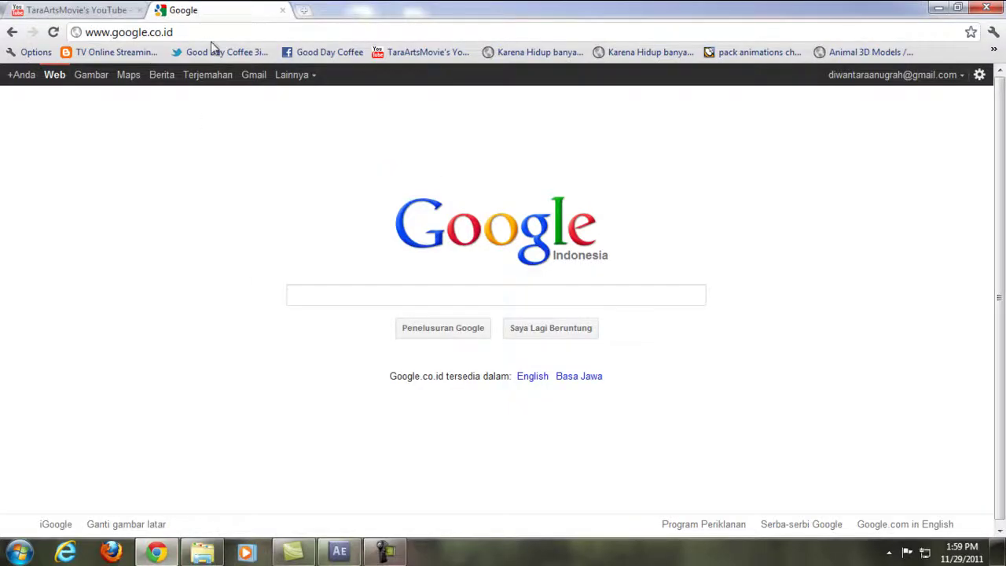
click(92, 79)
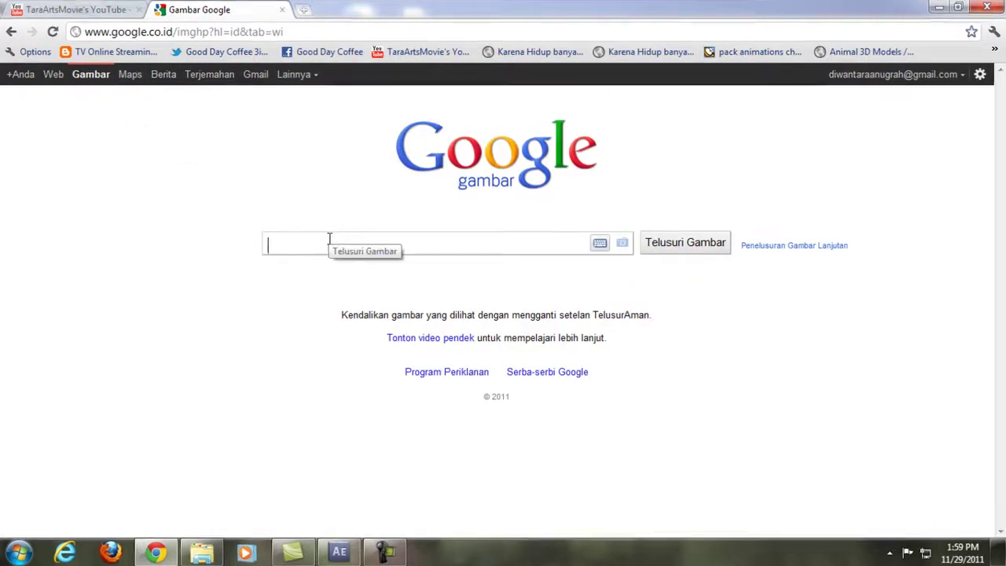
text(sni)
text(perso)
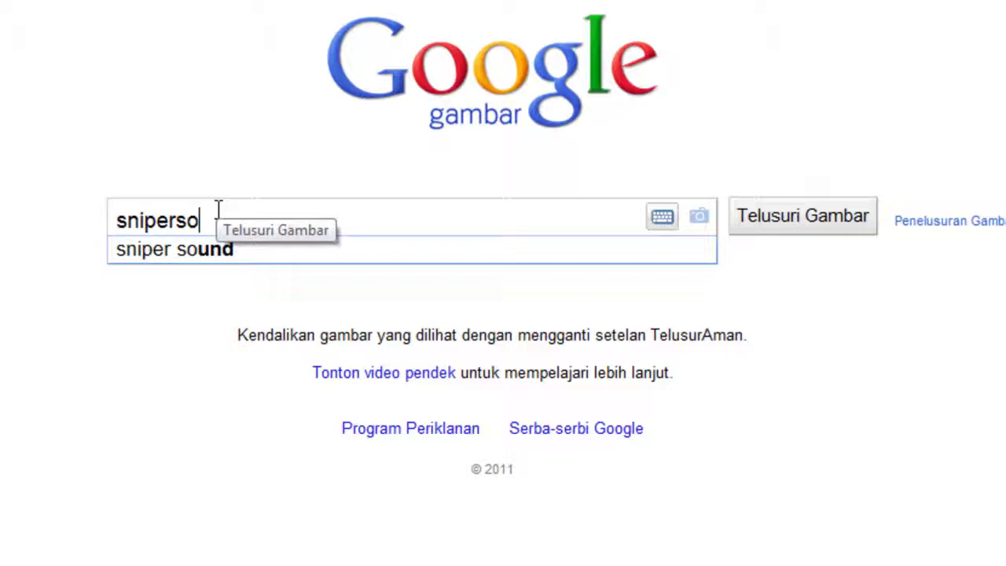
key(BackSpace)
text(cope)
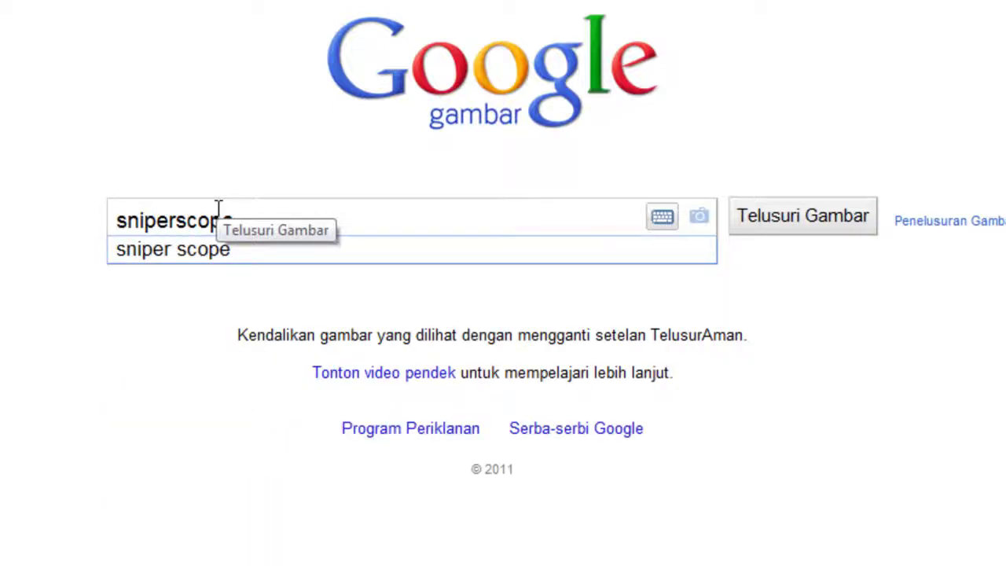
click(826, 222)
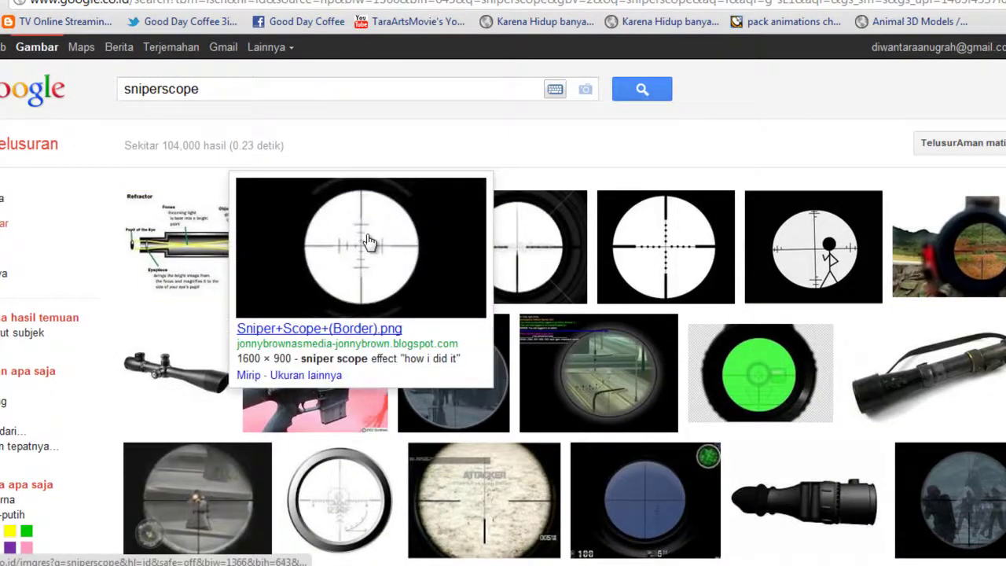
mouse_move(361, 247)
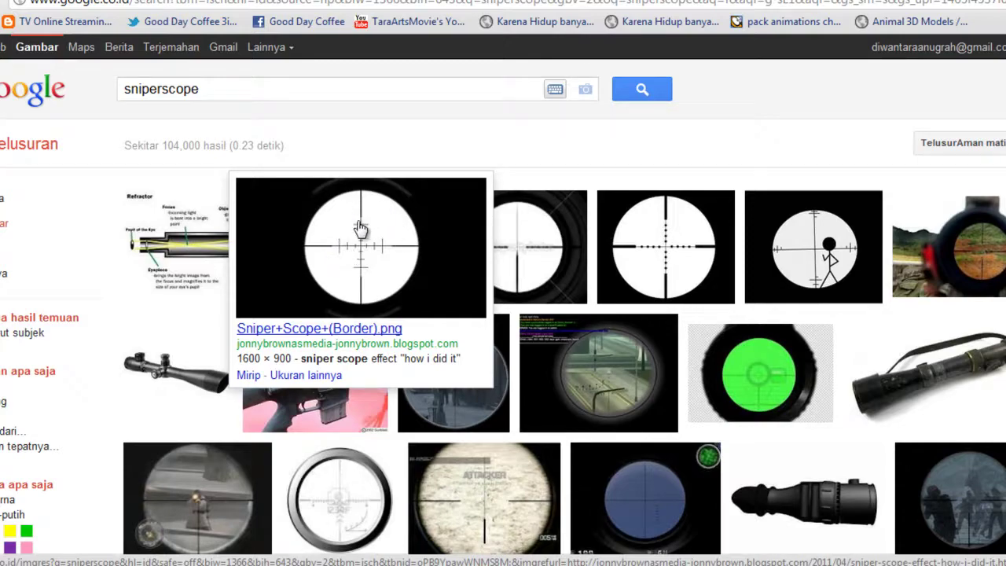
key(F11)
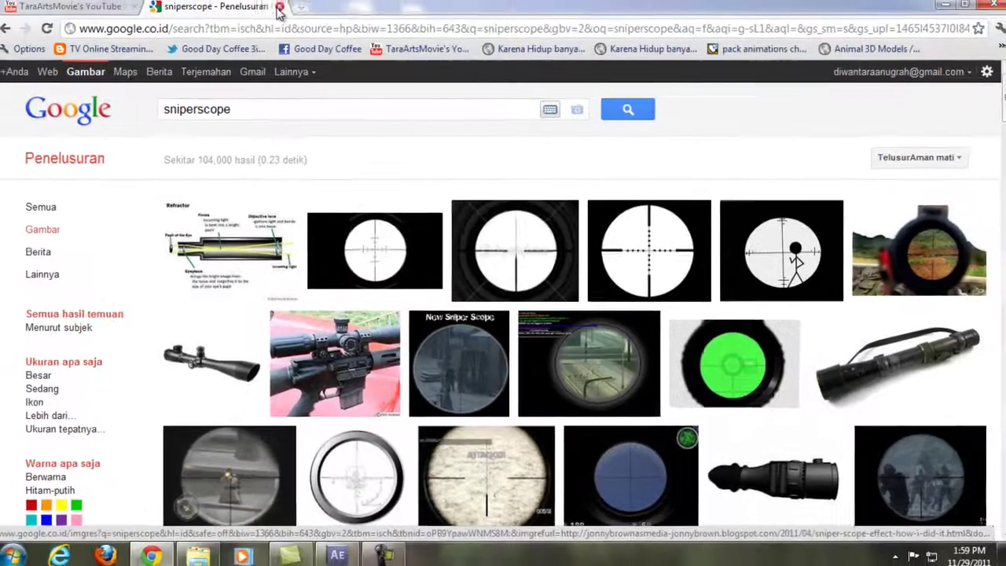
Search YouTube for 'film riot sniper scope'.
click(96, 10)
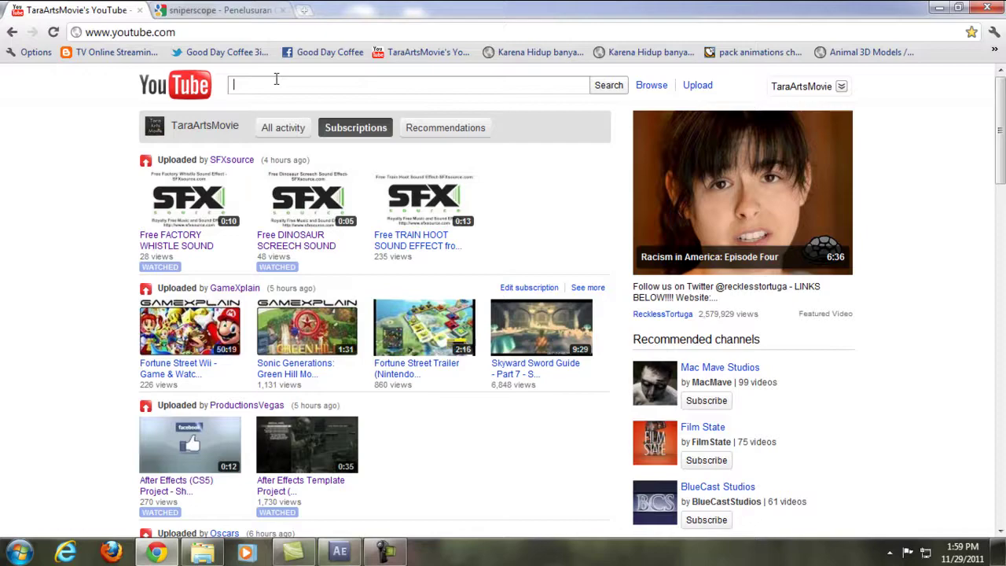
text(fil)
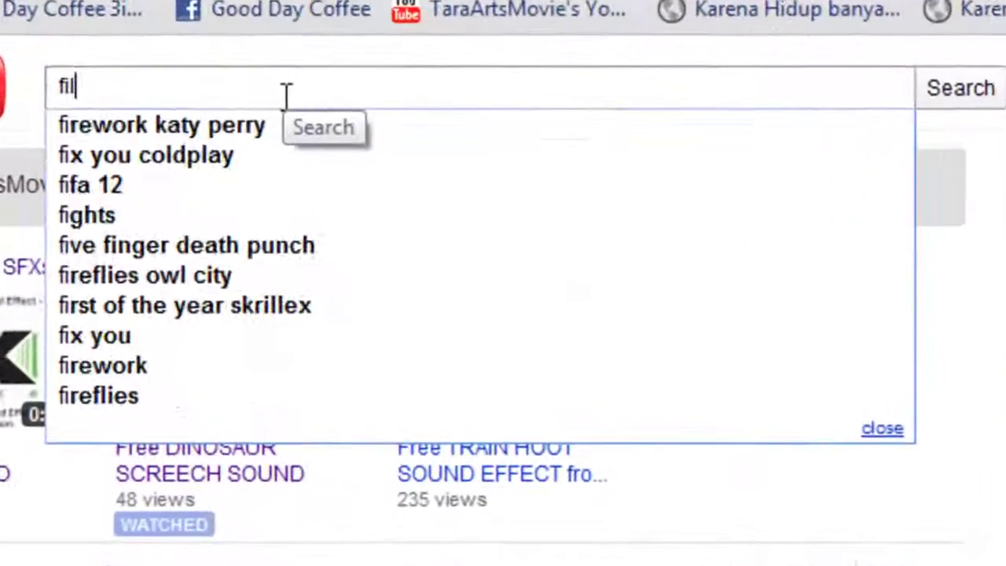
text(m riot sn)
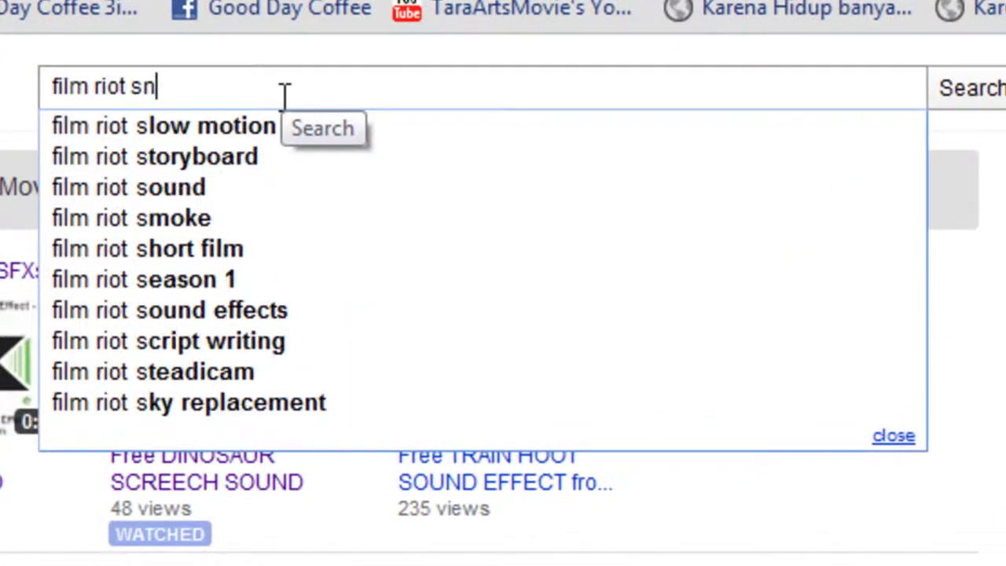
text(iper scope)
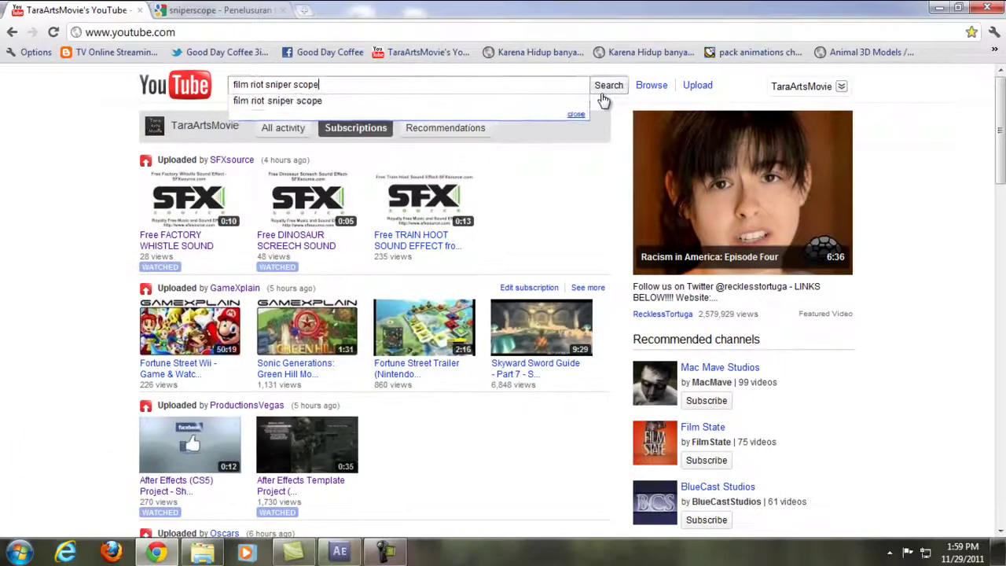
click(602, 95)
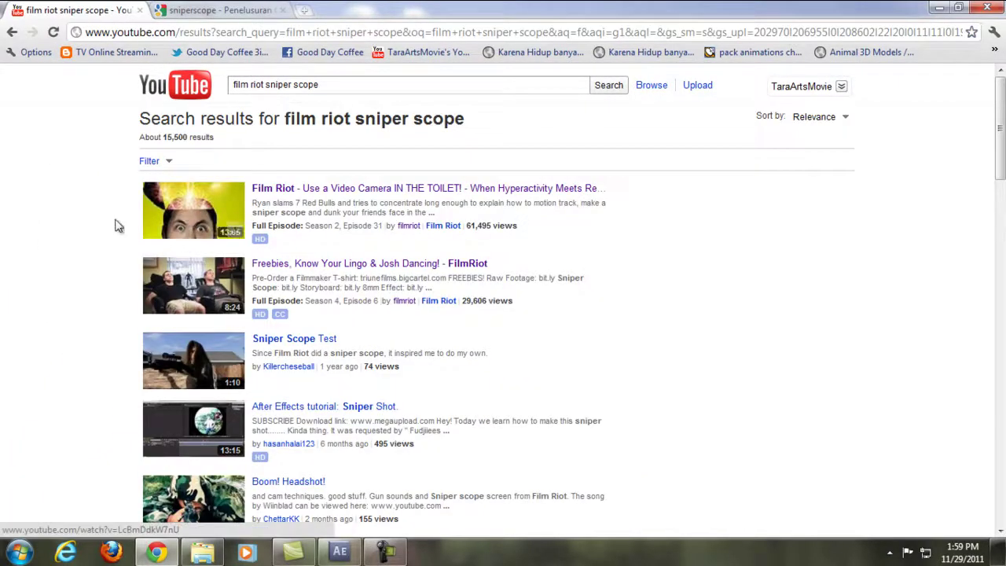
Read the top Film Riot result's full description, then return to the search results.
click(347, 191)
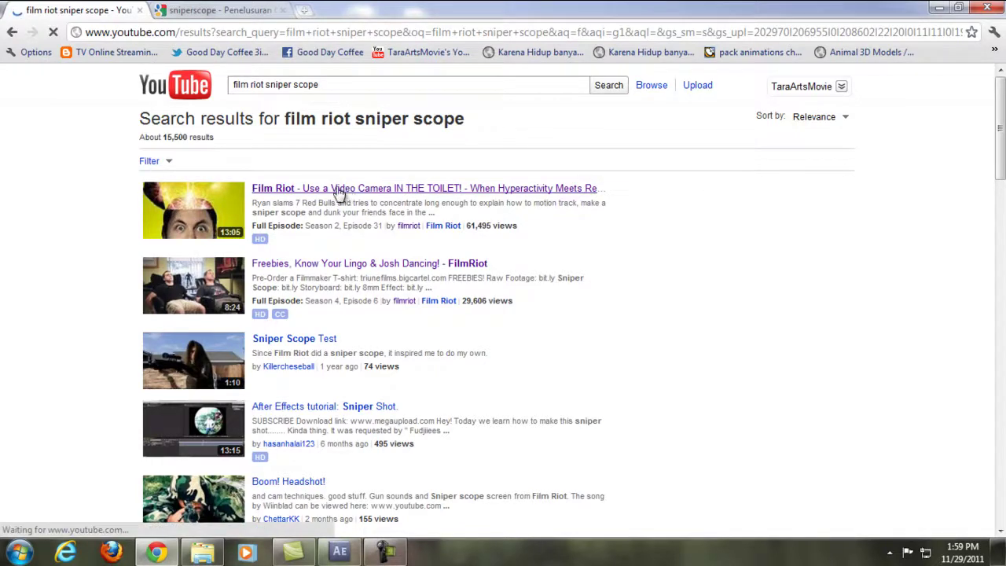
scroll(76, 204, down, 1)
scroll(283, 325, down, 1)
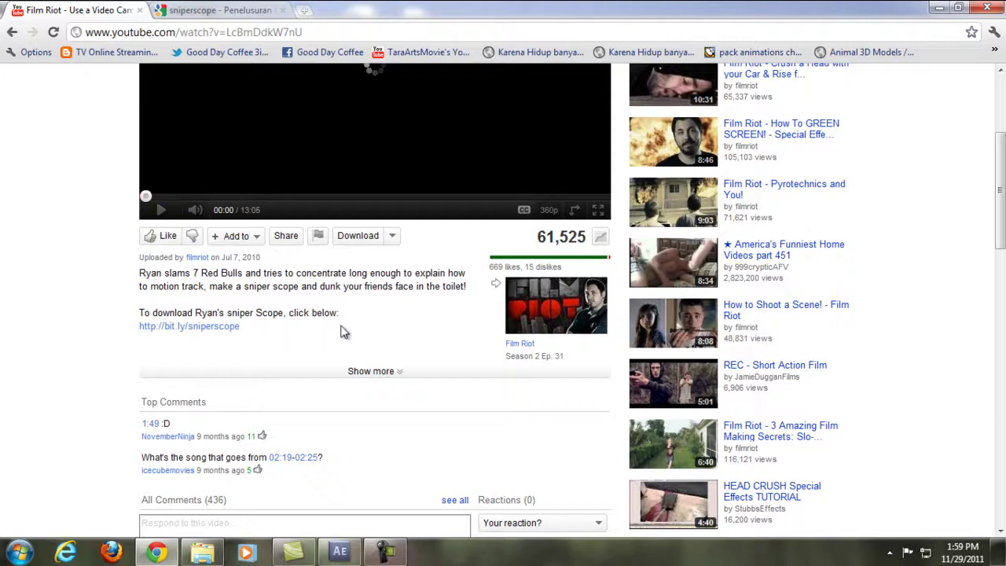
click(372, 371)
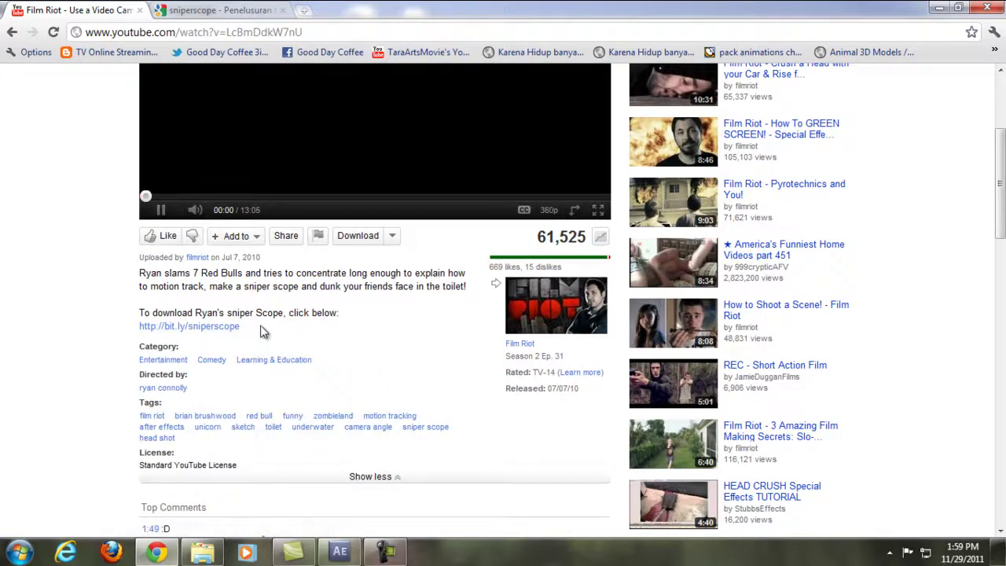
scroll(186, 315, up, 3)
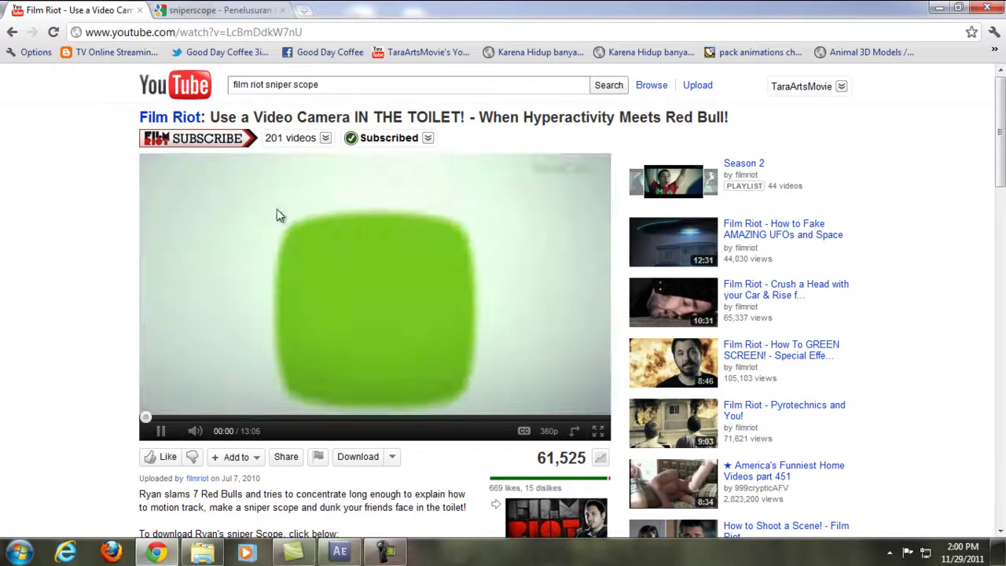
click(12, 32)
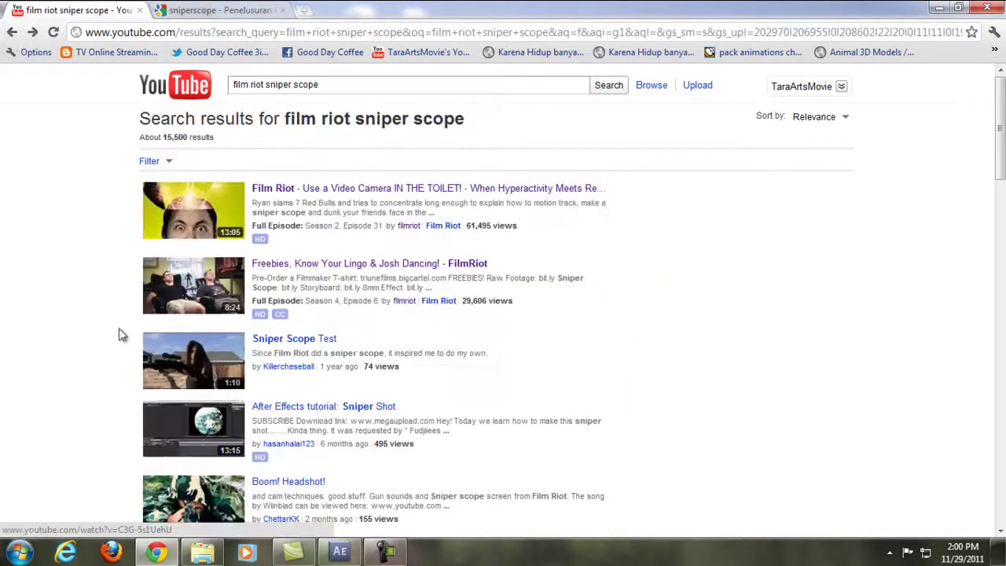
click(344, 553)
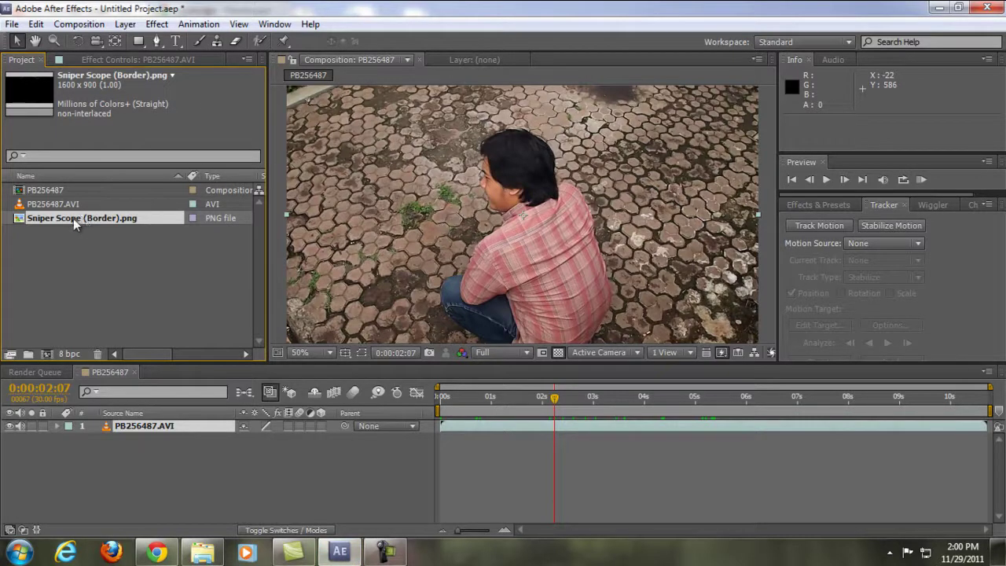
Overlay Sniper Scope (Border).png on the PB256487 footage, scaled to about 81% by 80%.
drag(62, 218, 520, 220)
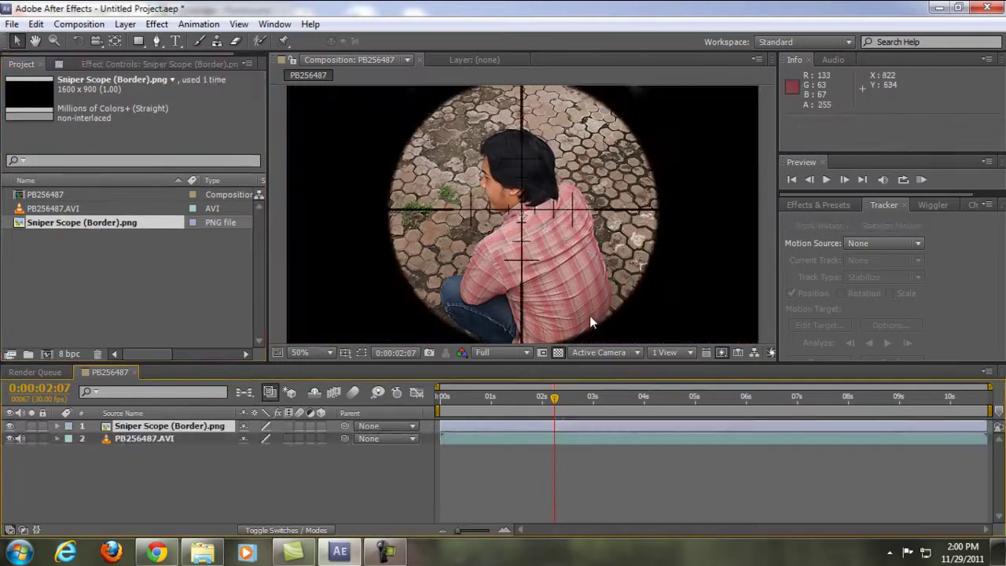
click(173, 442)
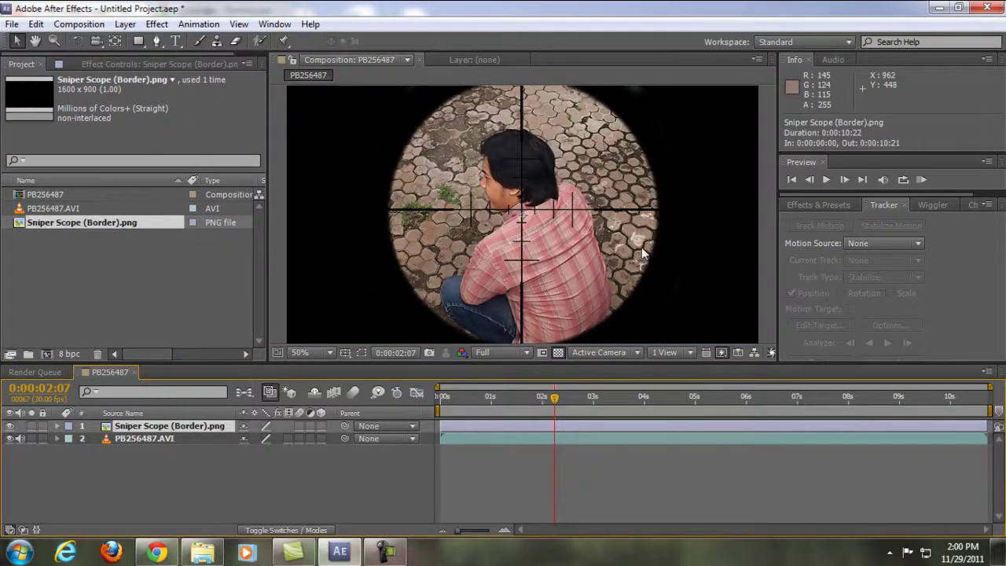
key(comma)
key(comma)
drag(667, 296, 639, 280)
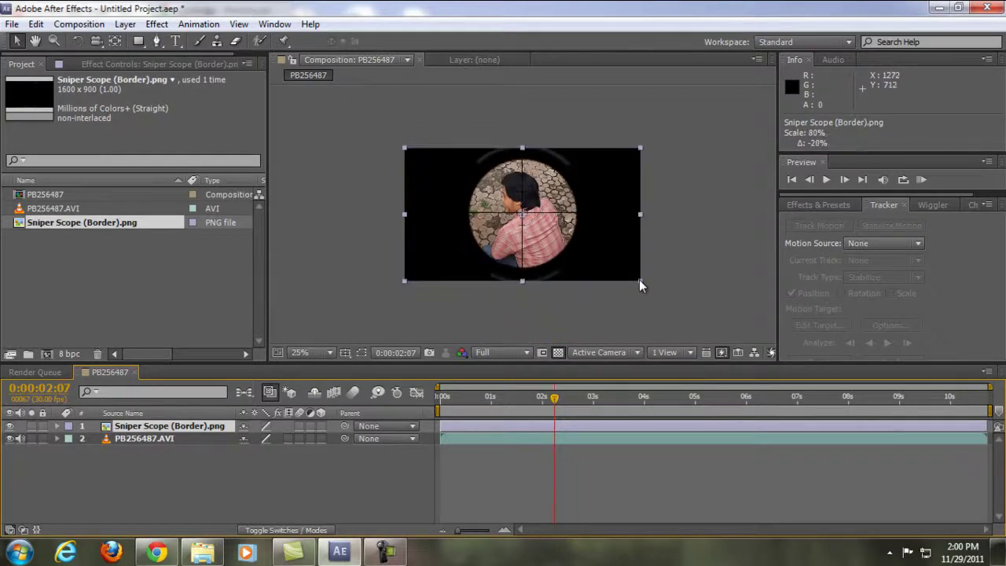
key(period)
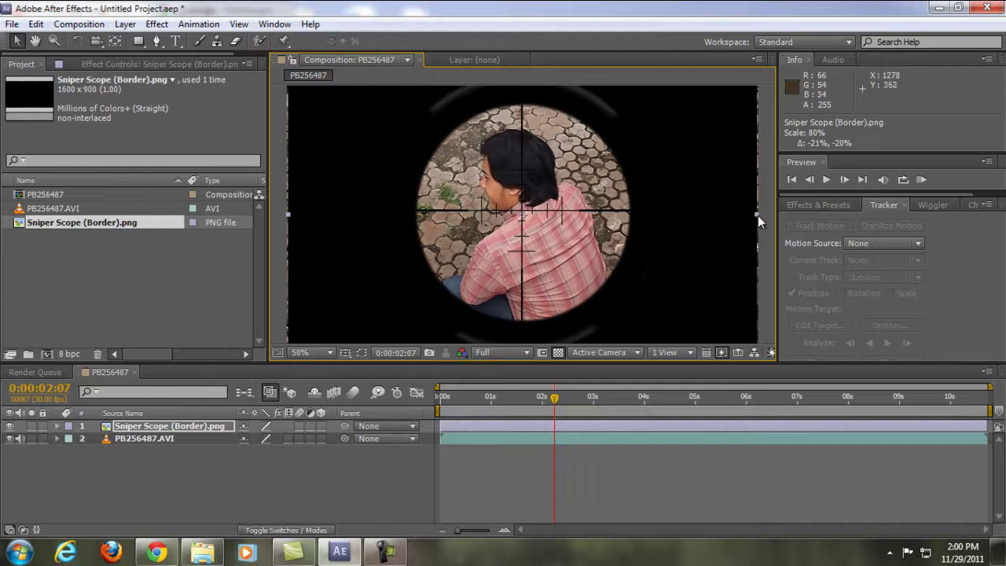
drag(757, 215, 761, 215)
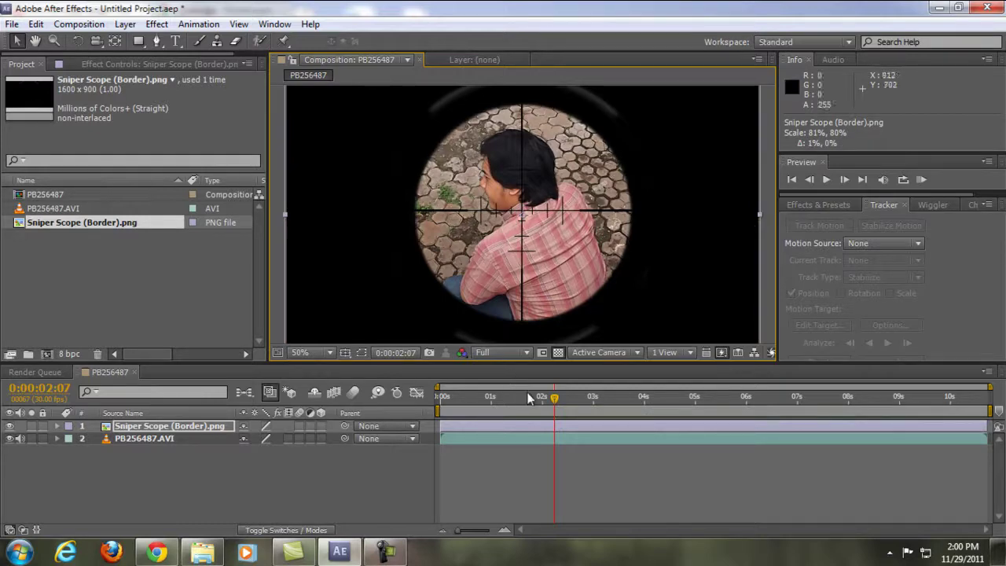
drag(528, 398, 834, 407)
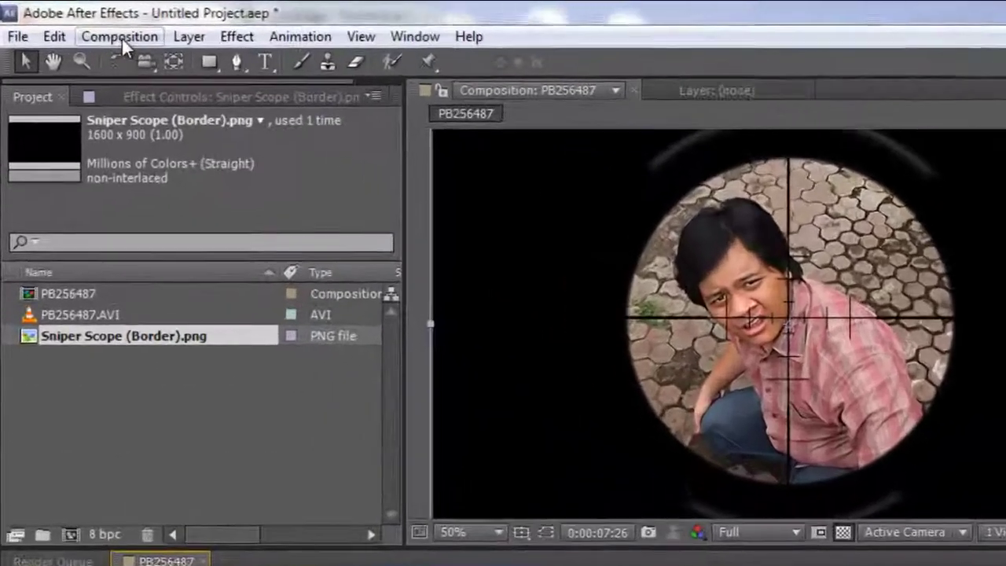
Queue the PB256487 composition for rendering and open its Lossless output module settings.
click(80, 24)
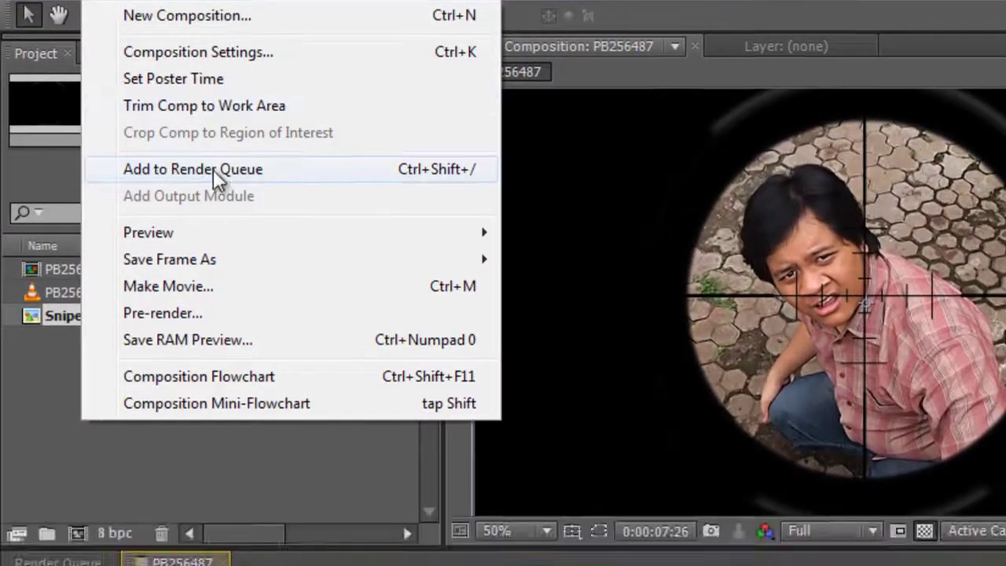
click(213, 222)
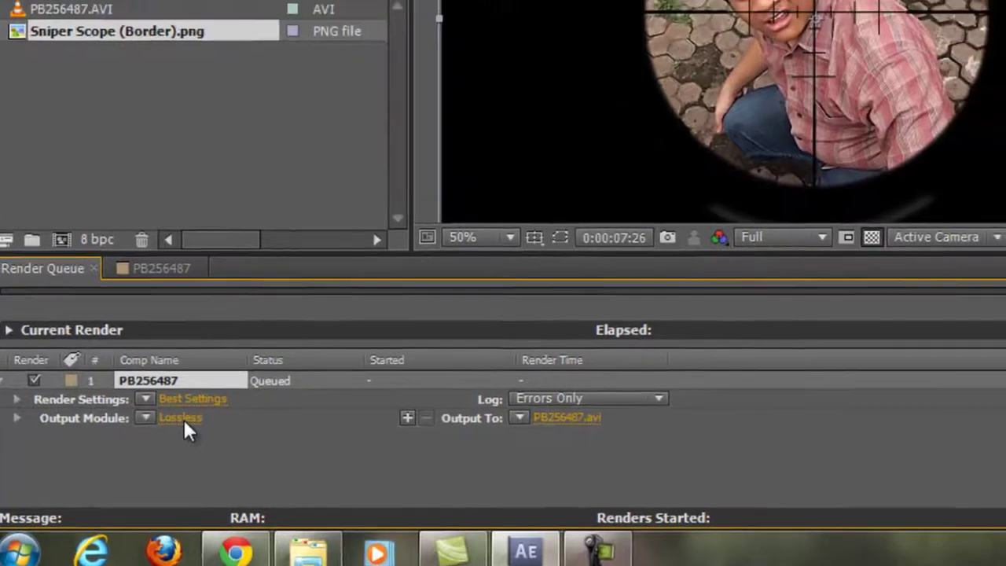
click(203, 402)
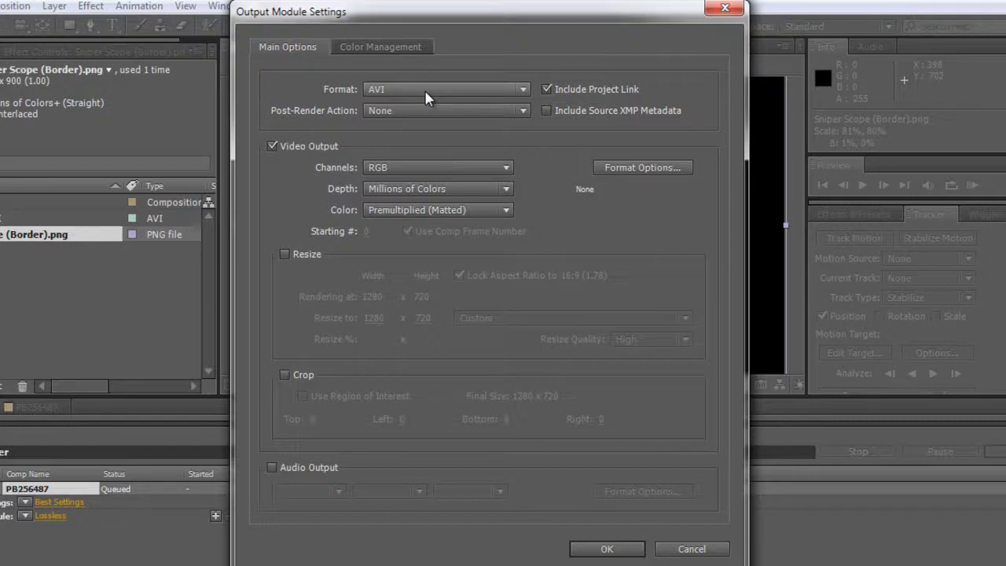
Set the output module to H.264 at 12 Mbps with 48 kHz stereo audio enabled.
click(523, 90)
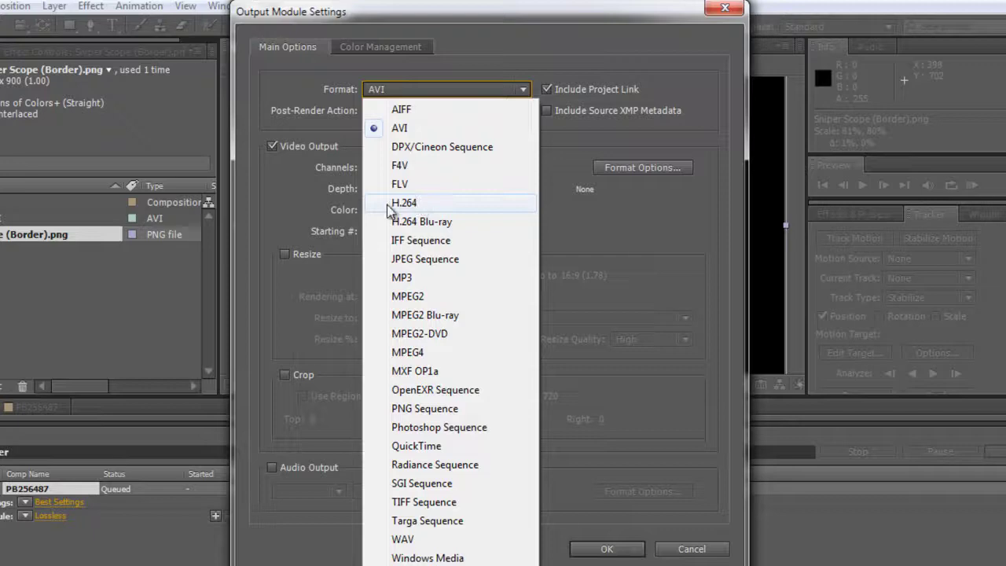
click(393, 202)
click(637, 168)
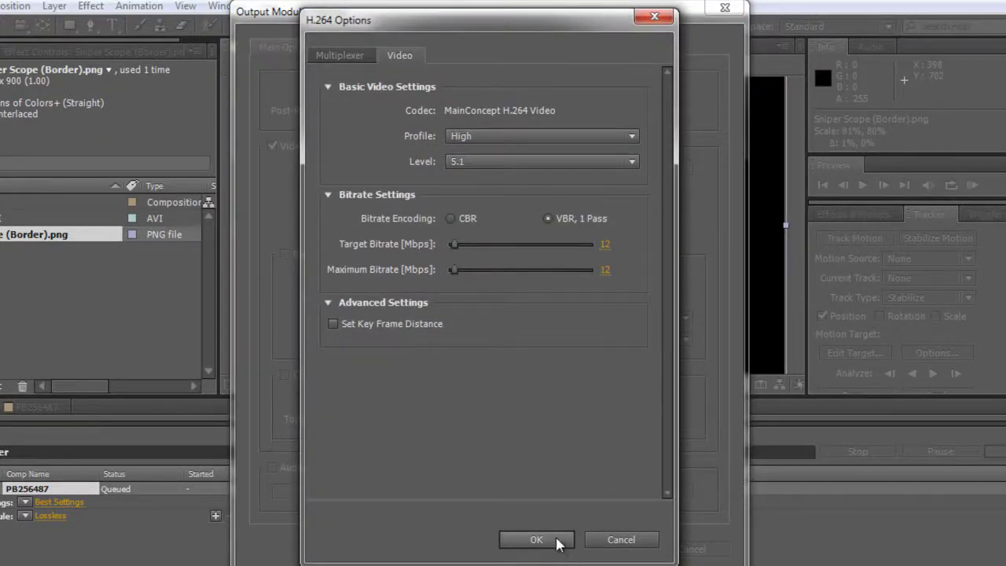
click(536, 540)
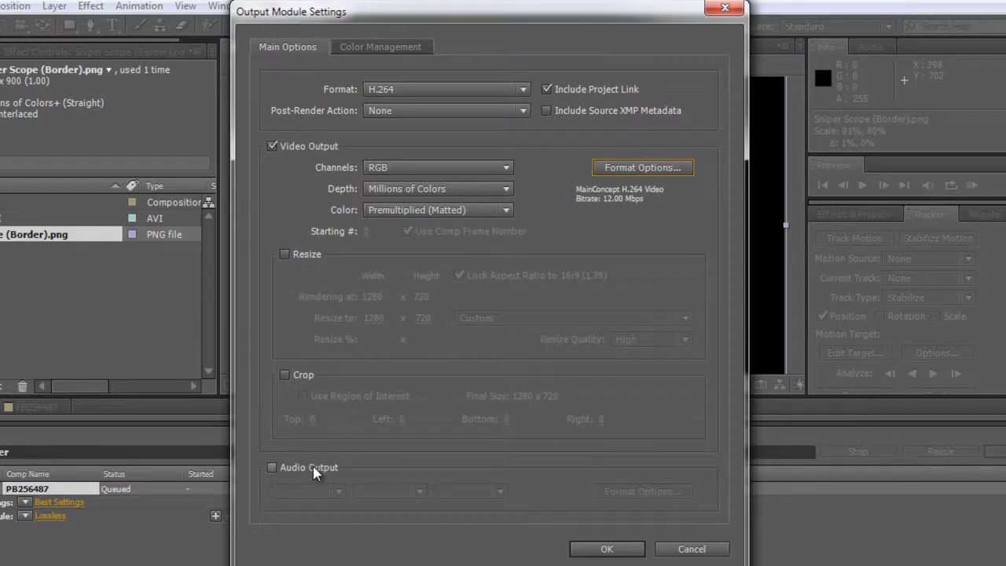
click(272, 467)
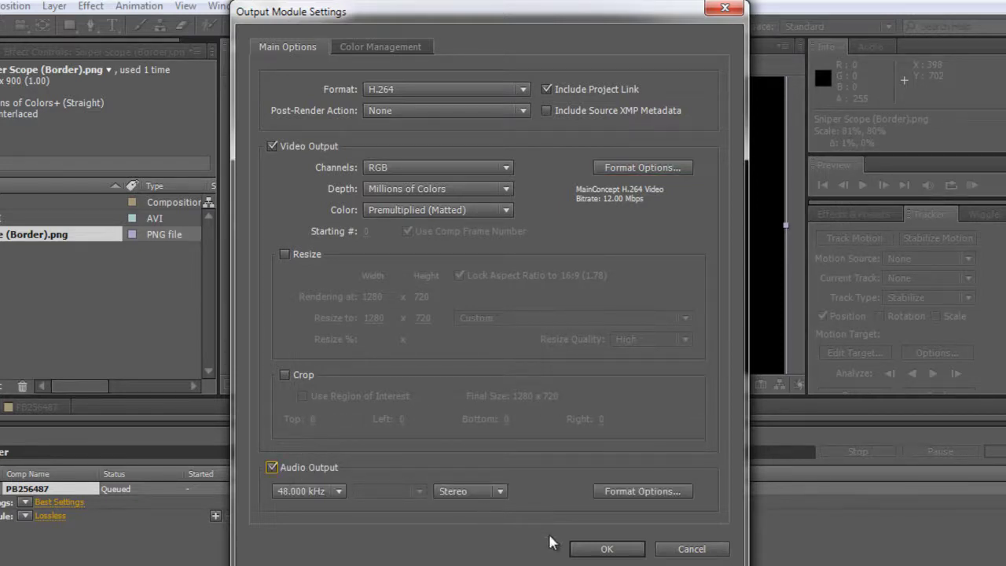
click(607, 550)
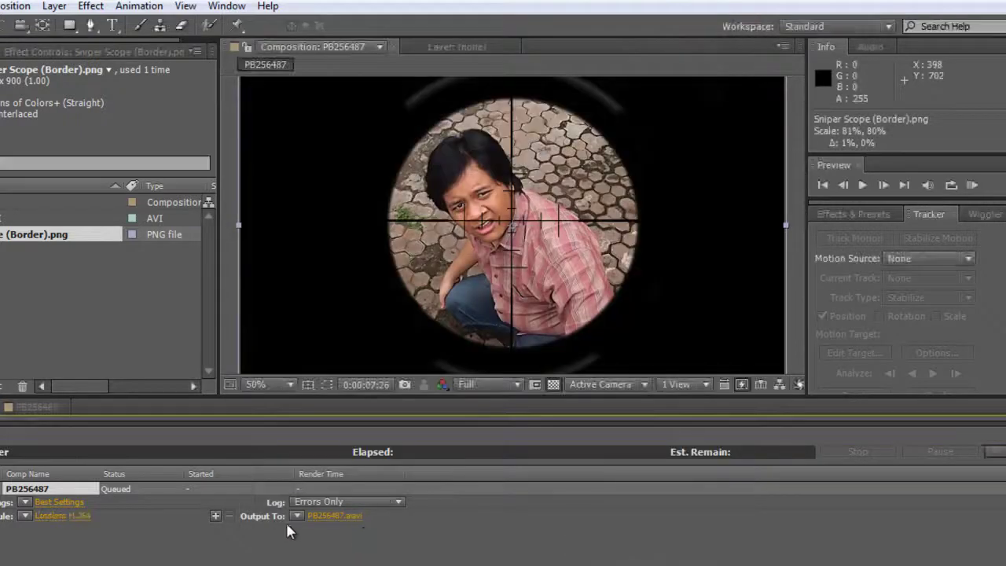
click(338, 517)
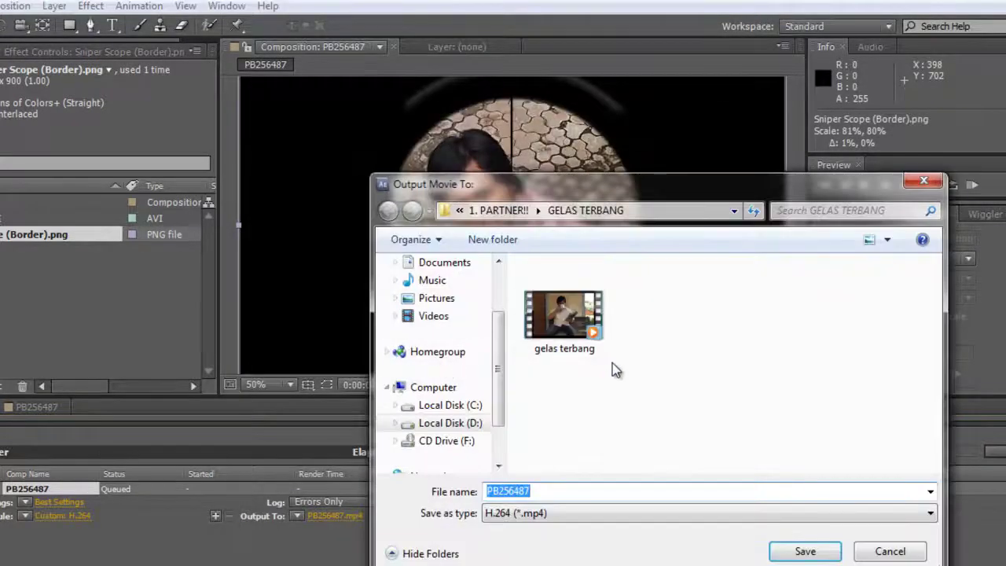
click(890, 550)
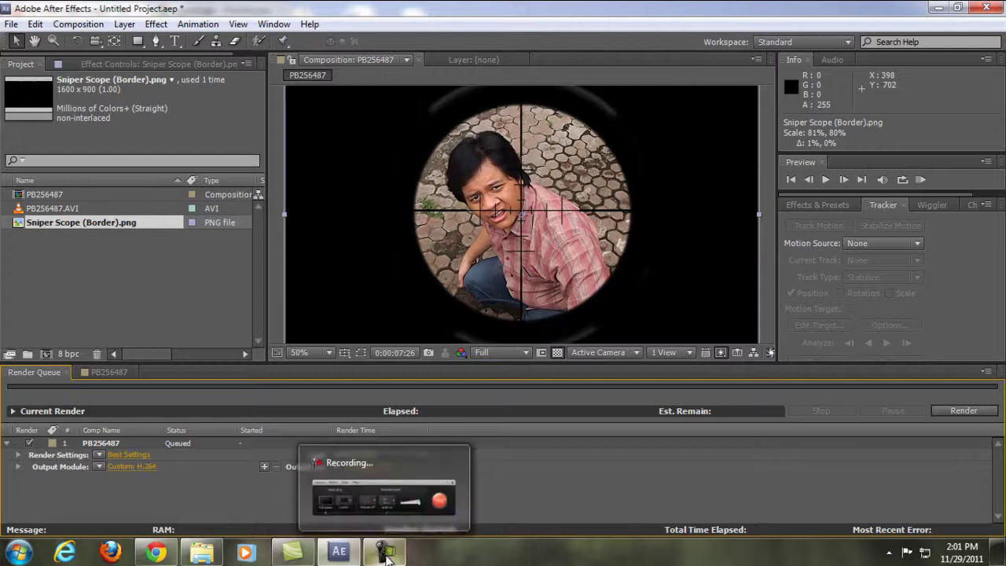
mouse_move(384, 551)
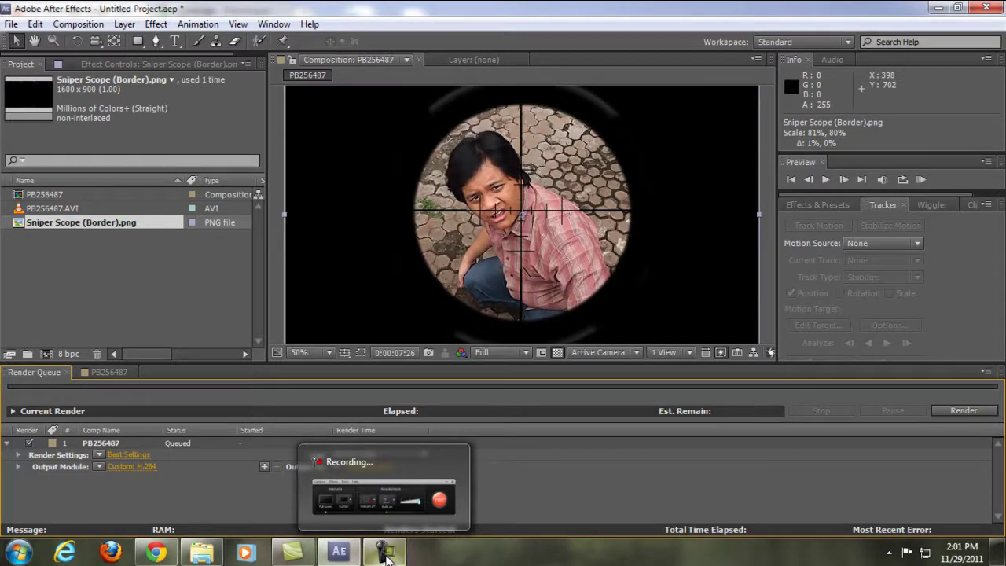
mouse_move(383, 495)
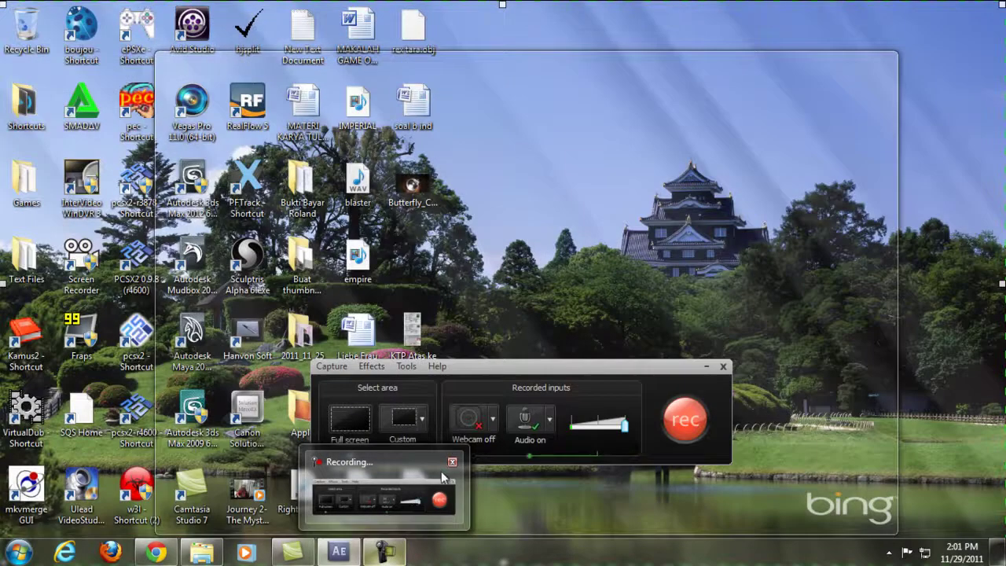
click(443, 477)
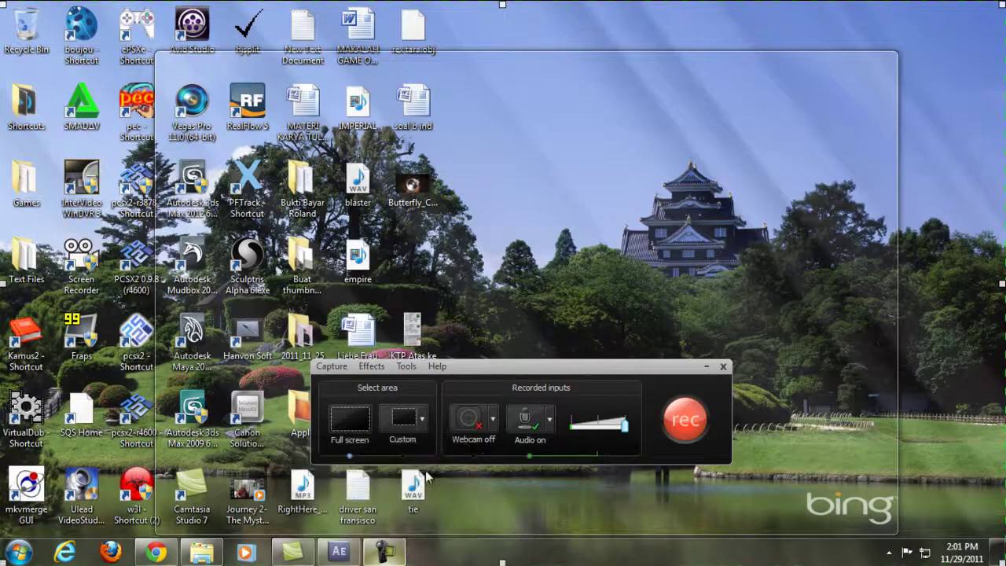